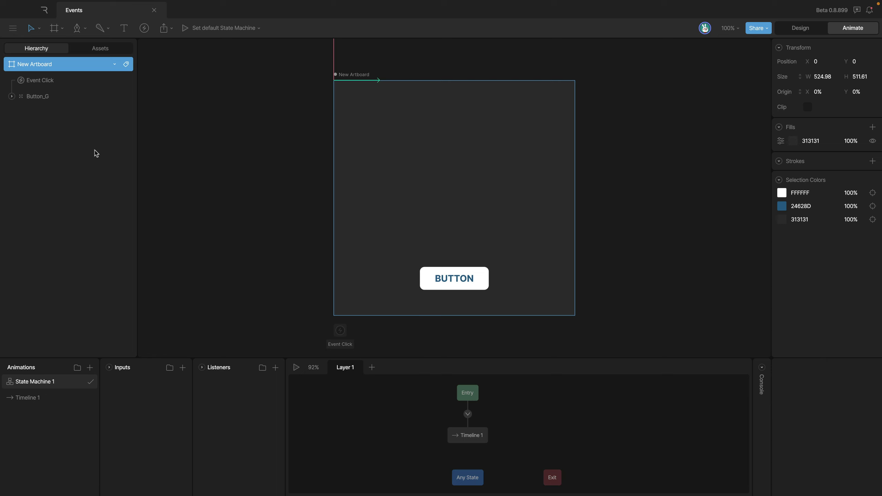
Add a state machine listener targeting Button_G and set it to respond to Pointer Down
{"action": "left_click", "coordinate": [48, 98]}
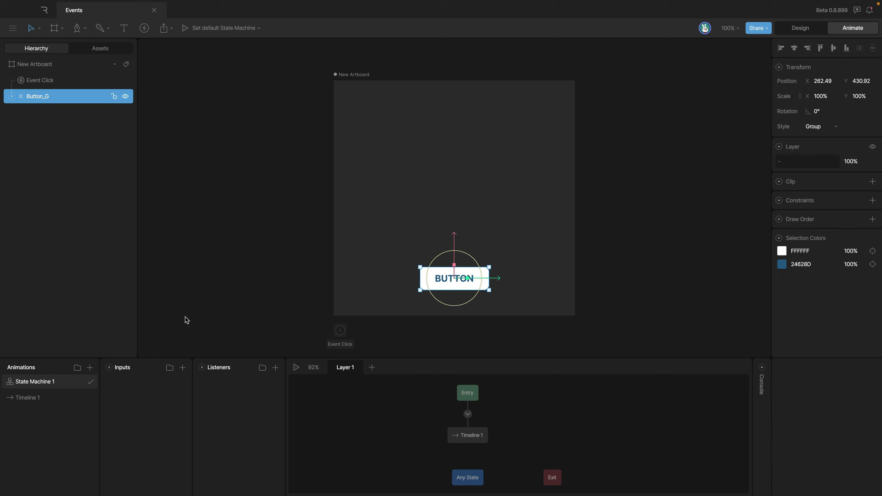
{"action": "left_click", "coordinate": [275, 368]}
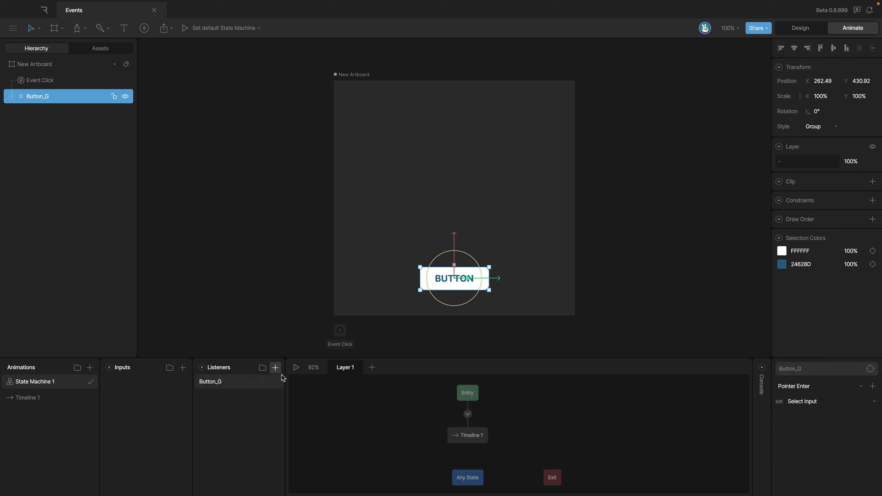
{"action": "left_click", "coordinate": [779, 385]}
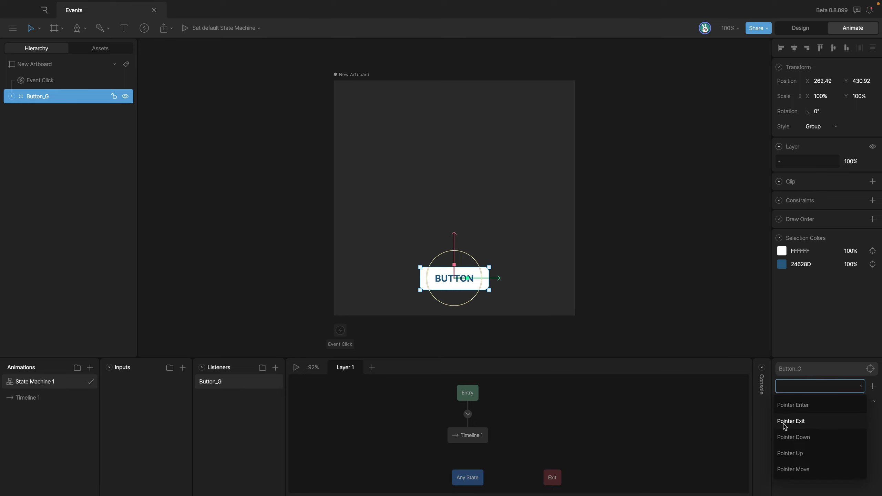
{"action": "left_click", "coordinate": [785, 438]}
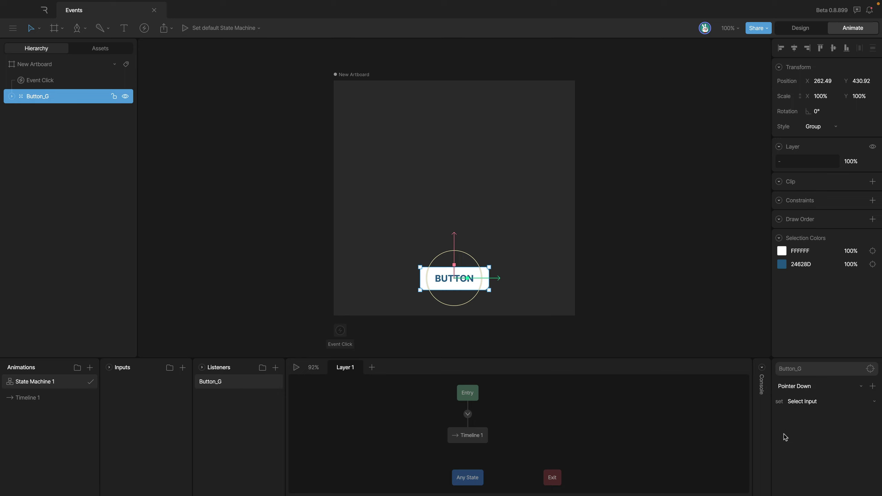
Replace the Button_G listener's default input action with a Fire Event action that reports Event Click
{"action": "left_click", "coordinate": [818, 408]}
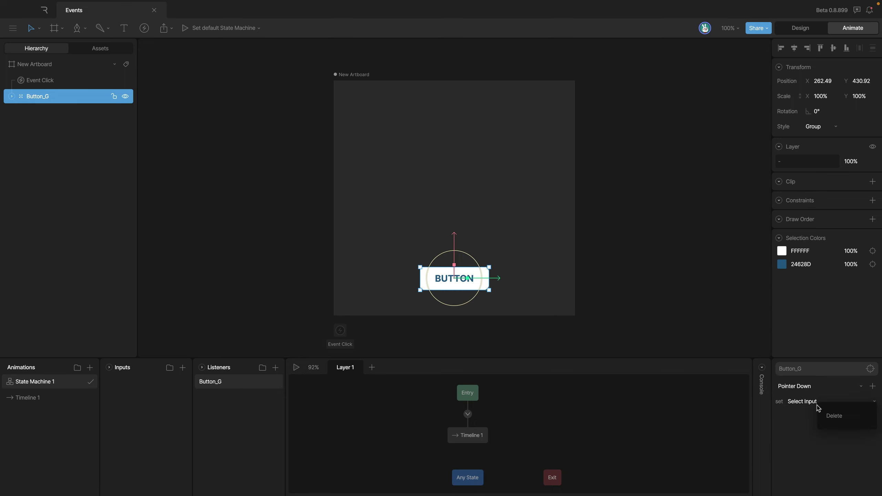
{"action": "left_click", "coordinate": [830, 420]}
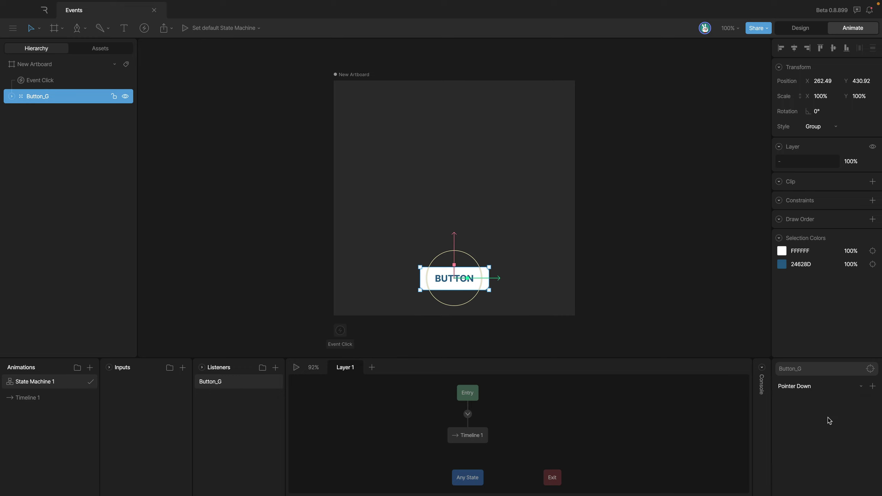
{"action": "left_click", "coordinate": [872, 386]}
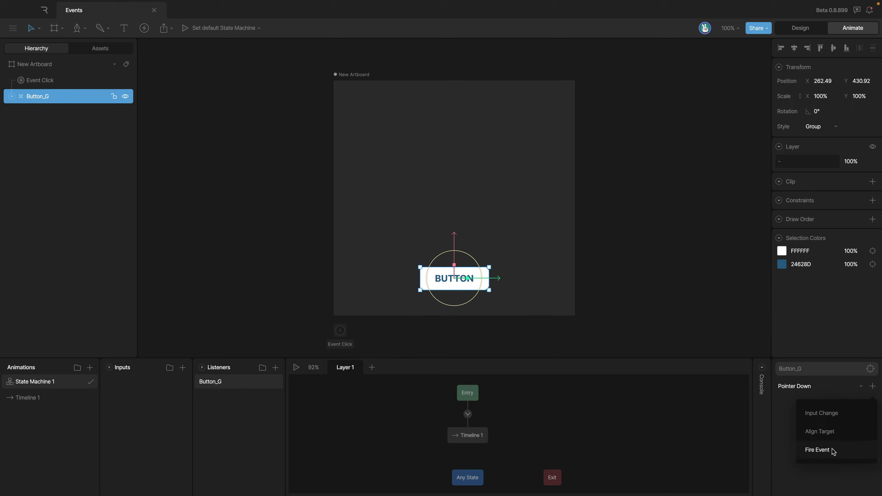
{"action": "left_click", "coordinate": [817, 450]}
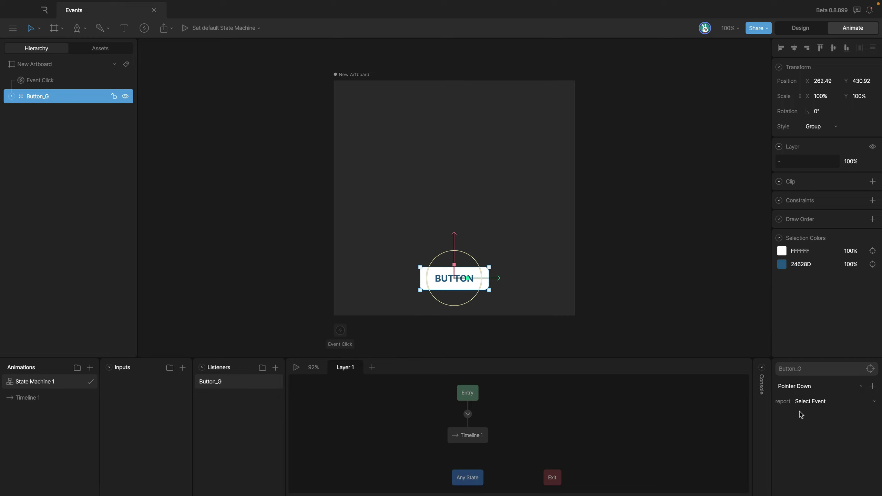
{"action": "left_click", "coordinate": [813, 402]}
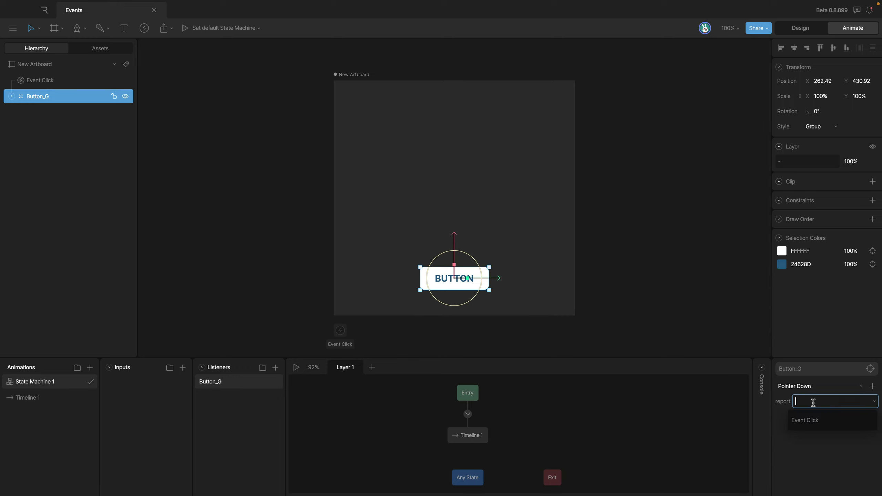
{"action": "left_click", "coordinate": [811, 422]}
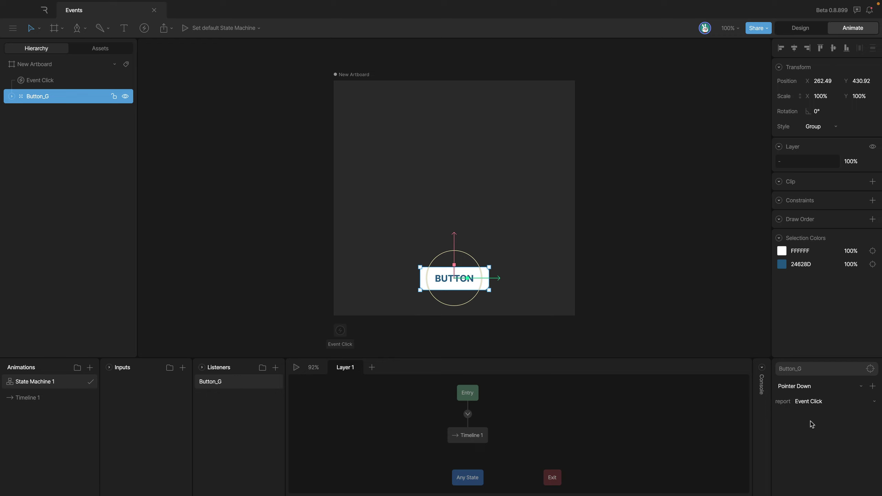
Play State Machine 1, trigger the BUTTON on the artboard to test its event, and stop the playback
{"action": "left_click", "coordinate": [296, 369]}
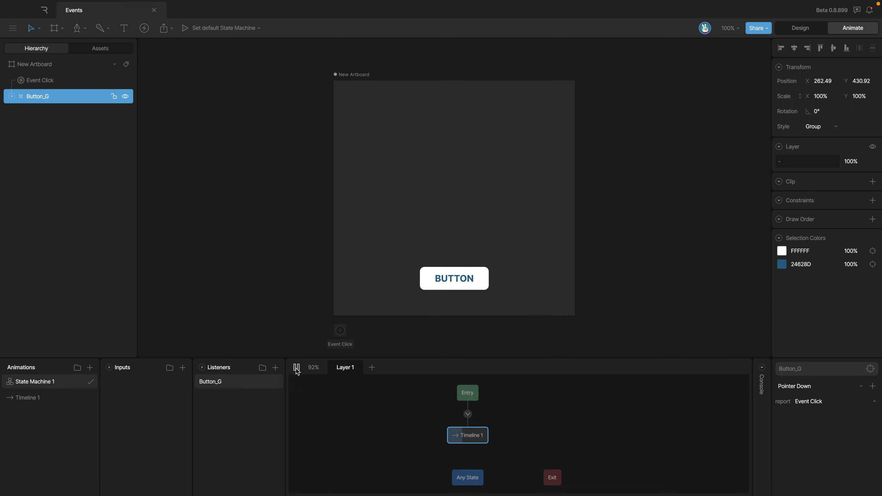
{"action": "left_click", "coordinate": [468, 279]}
{"action": "left_click", "coordinate": [448, 287]}
{"action": "key", "text": "Escape"}
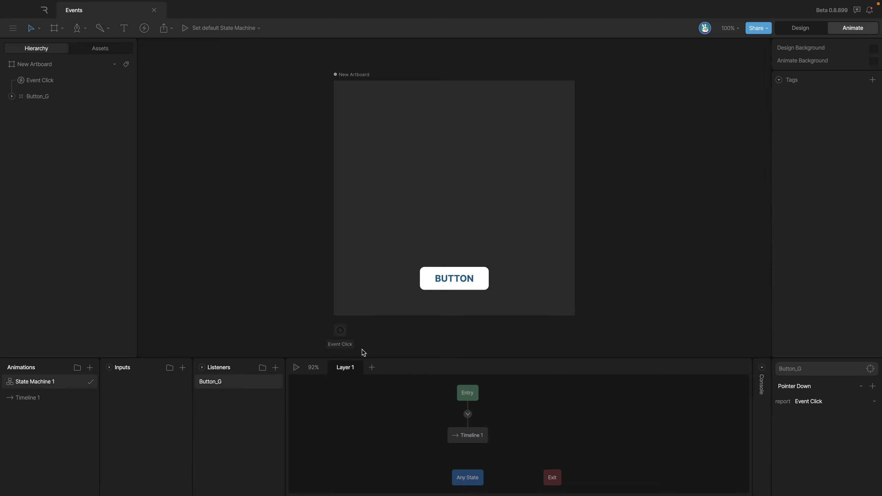
Add a listener on New Artboard that listens for the Event Click event
{"action": "left_click", "coordinate": [363, 80]}
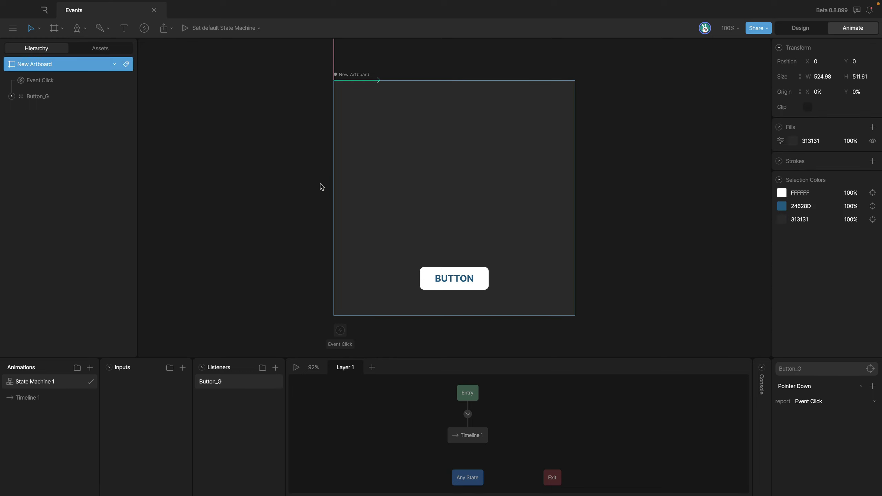
{"action": "left_click", "coordinate": [276, 368]}
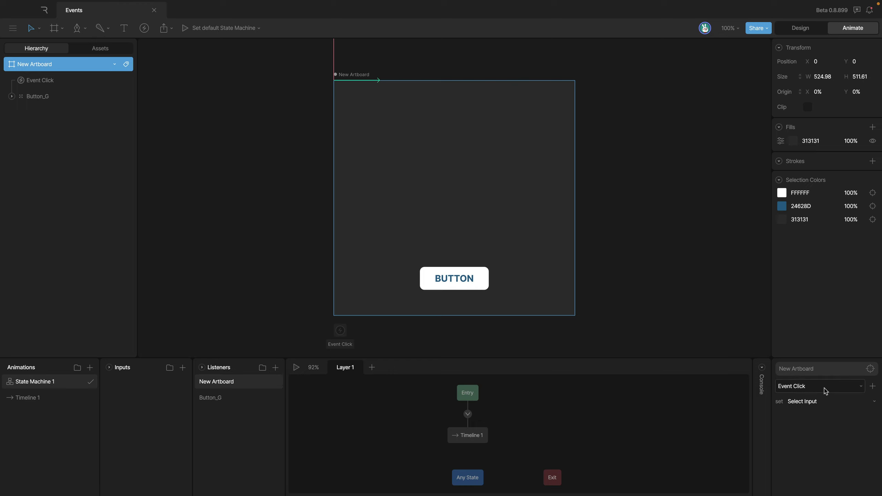
{"action": "left_click", "coordinate": [802, 393]}
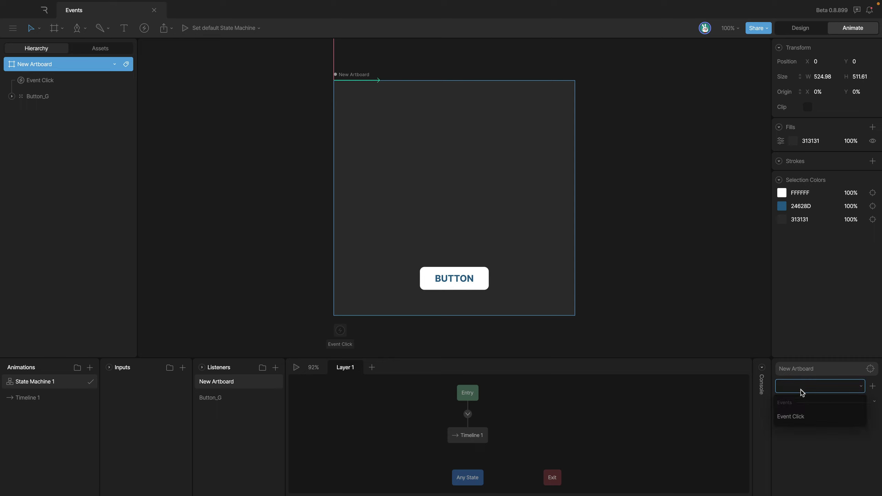
{"action": "left_click", "coordinate": [791, 416]}
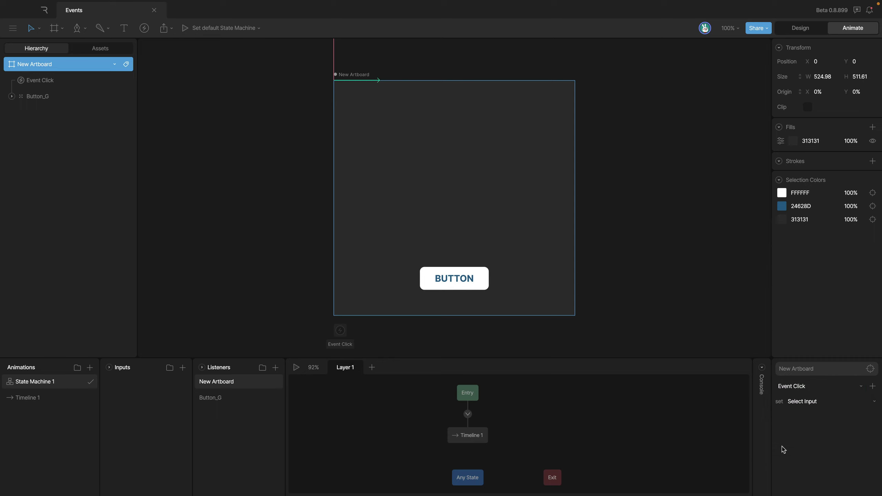
{"action": "left_click", "coordinate": [875, 388]}
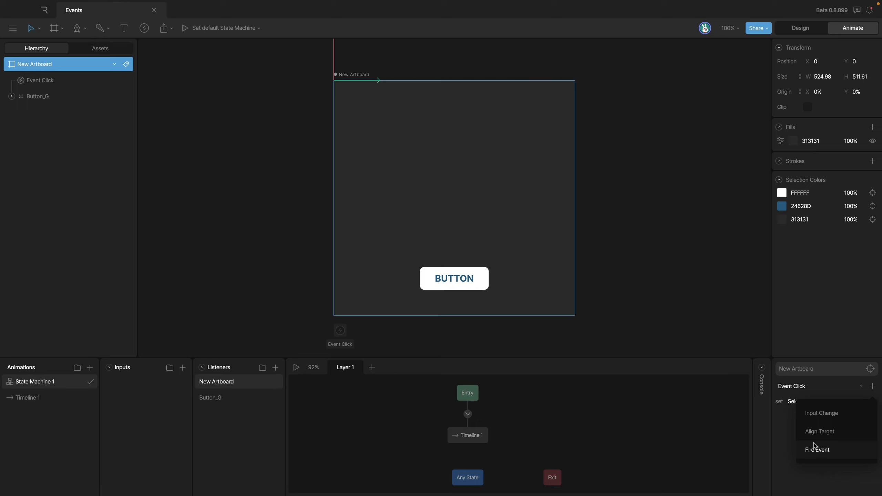
{"action": "left_click", "coordinate": [787, 439]}
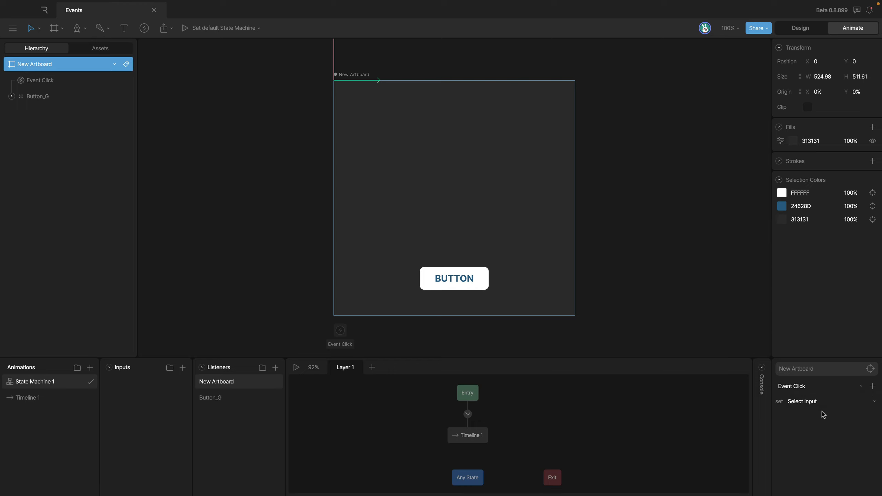
Add a Boolean input to the state machine and make the New Artboard listener toggle it
{"action": "left_click", "coordinate": [182, 368]}
{"action": "left_click", "coordinate": [194, 415]}
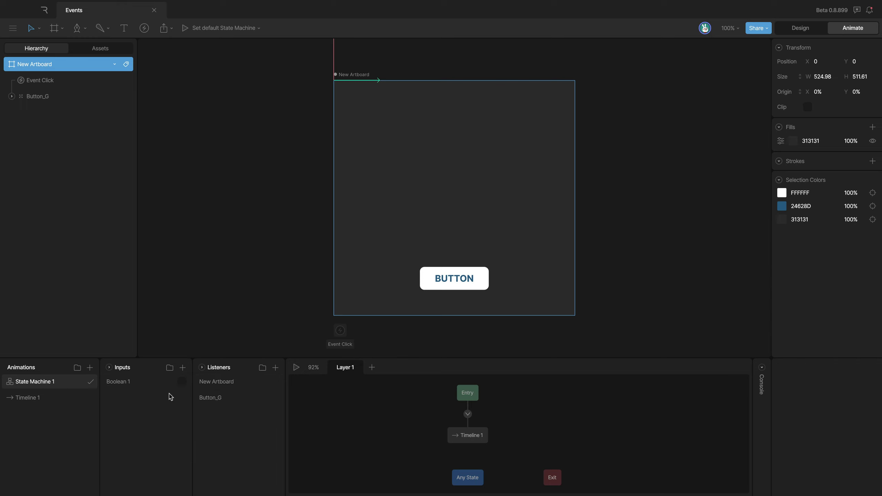
{"action": "left_click", "coordinate": [221, 386]}
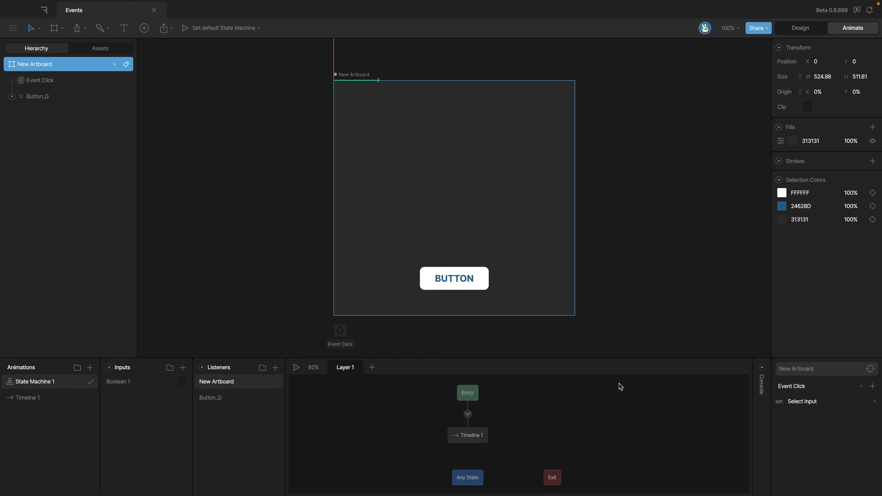
{"action": "left_click", "coordinate": [823, 404]}
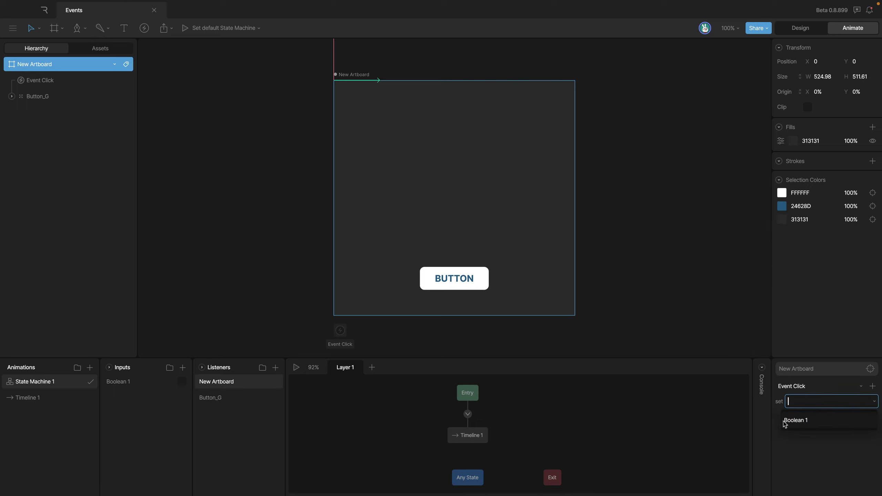
{"action": "left_click", "coordinate": [795, 422]}
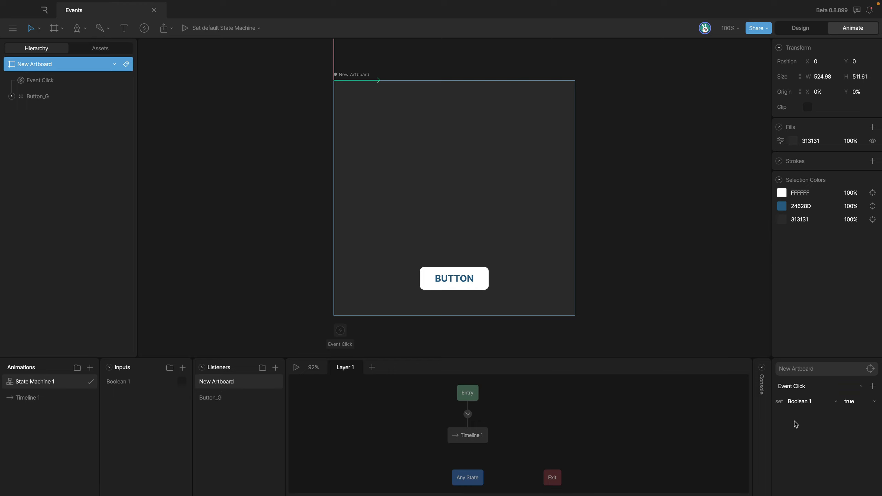
{"action": "left_click", "coordinate": [848, 403]}
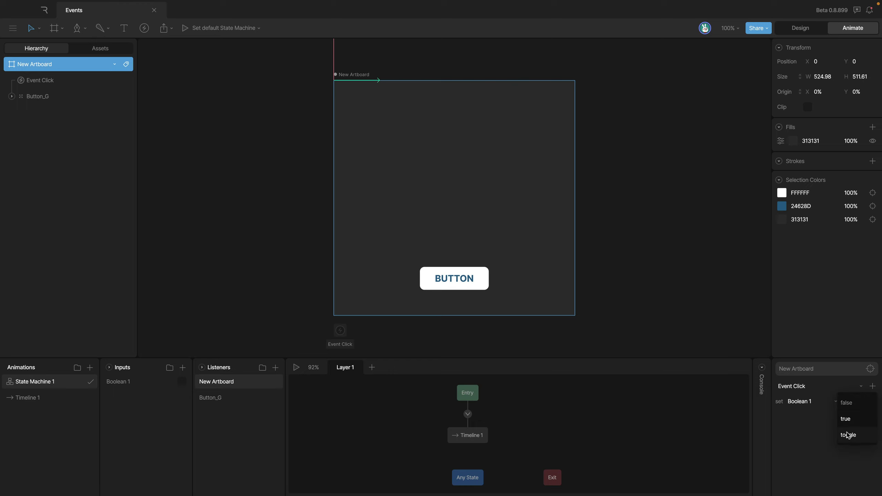
{"action": "left_click", "coordinate": [851, 437]}
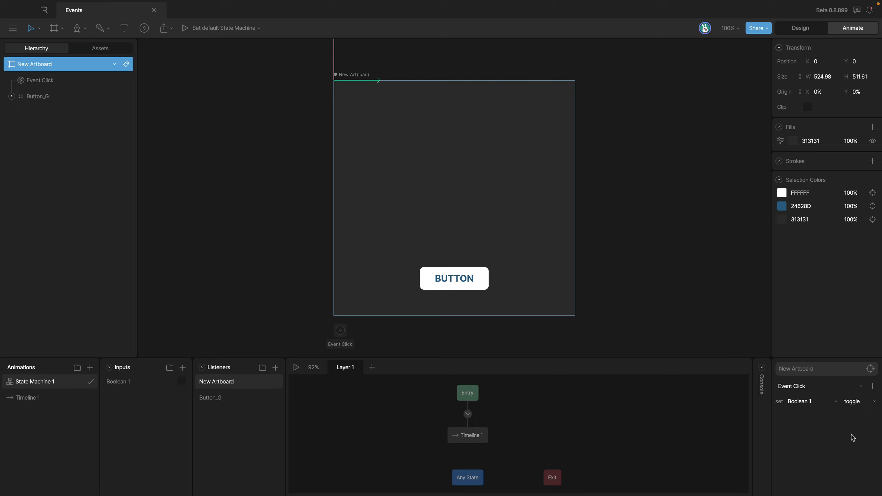
Play the state machine and trigger the BUTTON to test the Boolean toggle
{"action": "left_click", "coordinate": [297, 368]}
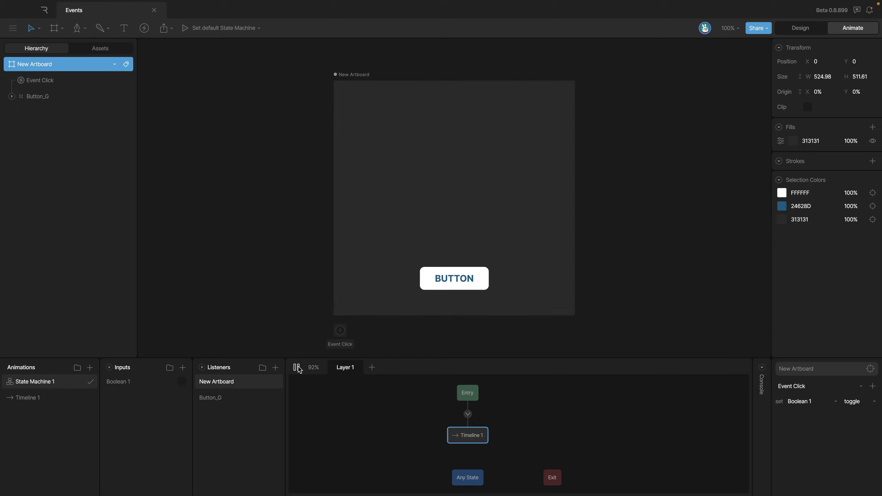
{"action": "left_click", "coordinate": [451, 285]}
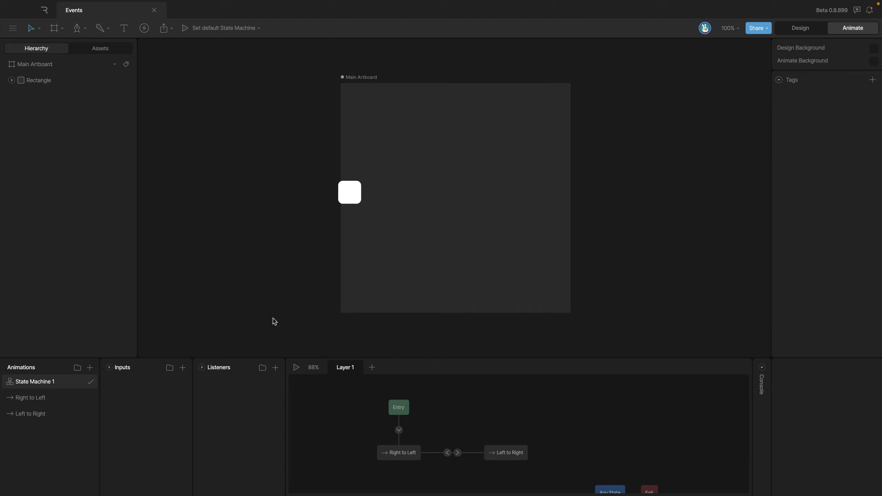
Preview the Main Artboard's state machine moving the square between its two timelines, and stop it
{"action": "key", "text": "space"}
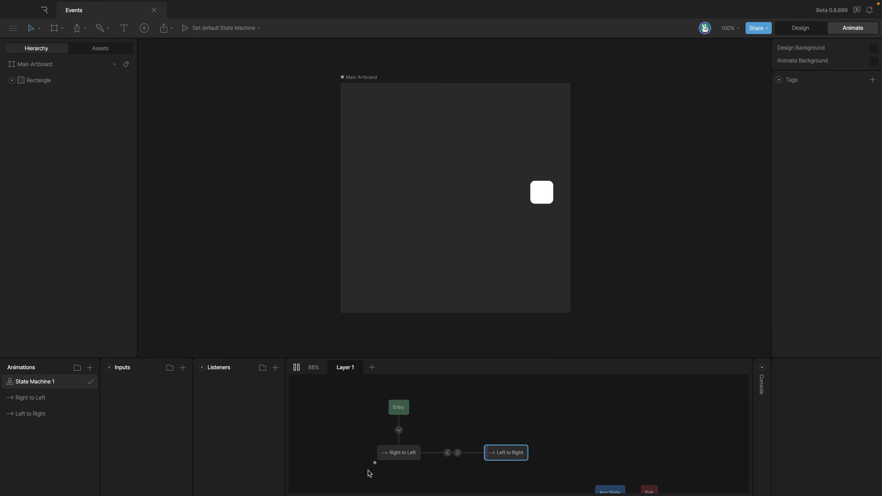
{"action": "key", "text": "space"}
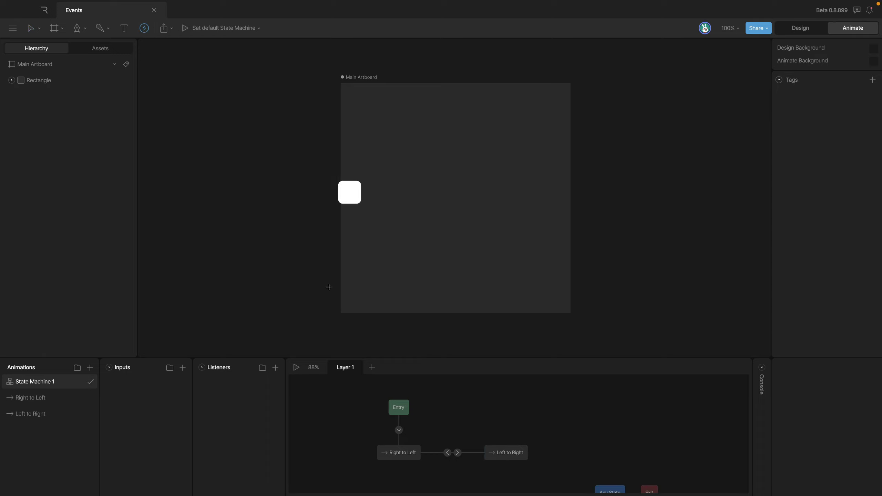
Place a new event just below the lower-left corner of Main Artboard
{"action": "left_click", "coordinate": [355, 331]}
{"action": "left_click_drag", "start_coordinate": [355, 334], "coordinate": [355, 330]}
{"action": "key", "text": "Escape"}
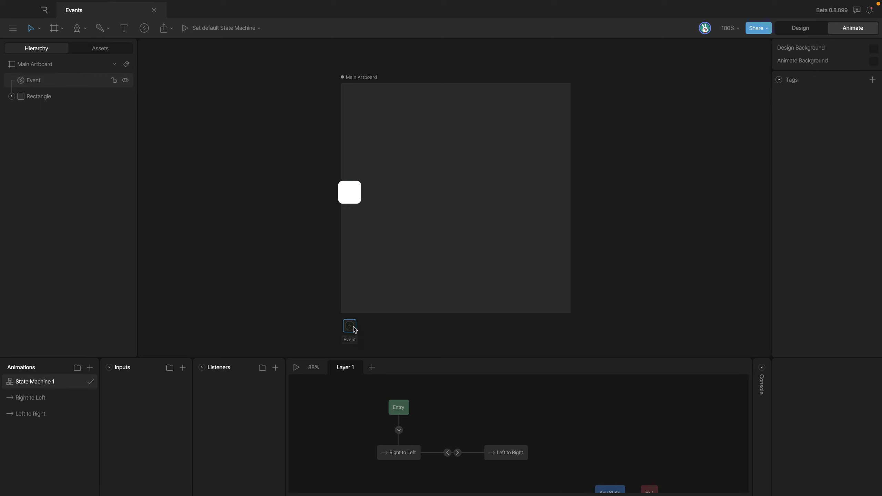
Key the event's Report Event at 00:00:30 in the Right to Left timeline and play the animation
{"action": "left_click", "coordinate": [403, 458]}
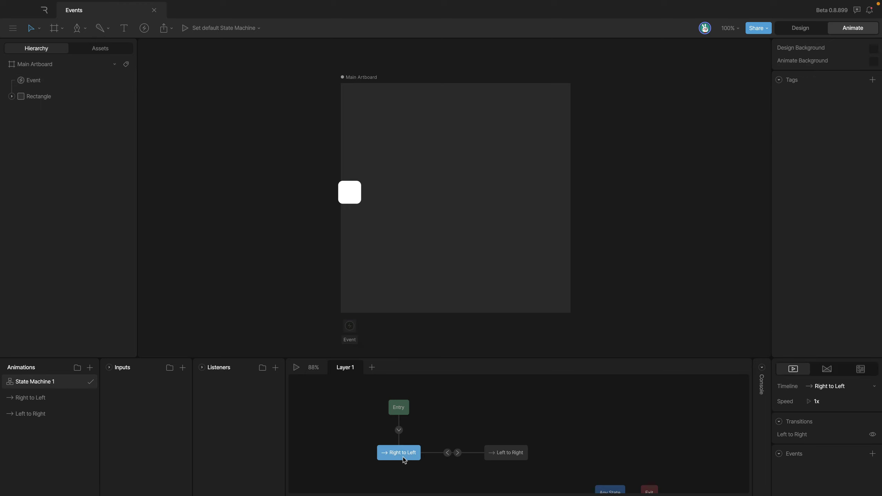
{"action": "double_click", "coordinate": [404, 458]}
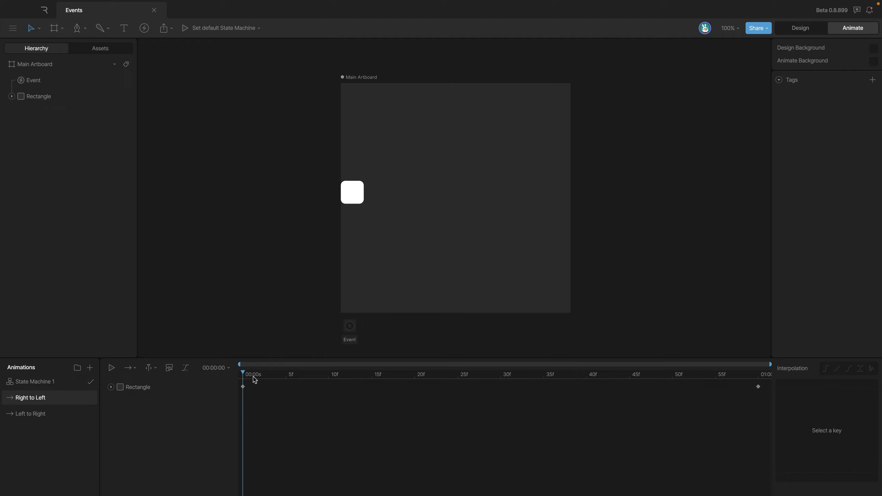
{"action": "left_click_drag", "start_coordinate": [255, 380], "coordinate": [243, 347]}
{"action": "left_click", "coordinate": [501, 379]}
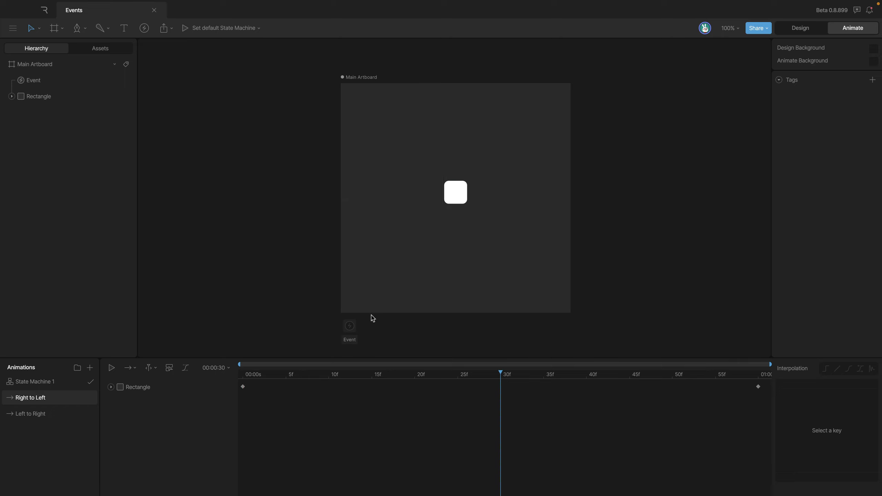
{"action": "left_click", "coordinate": [354, 326]}
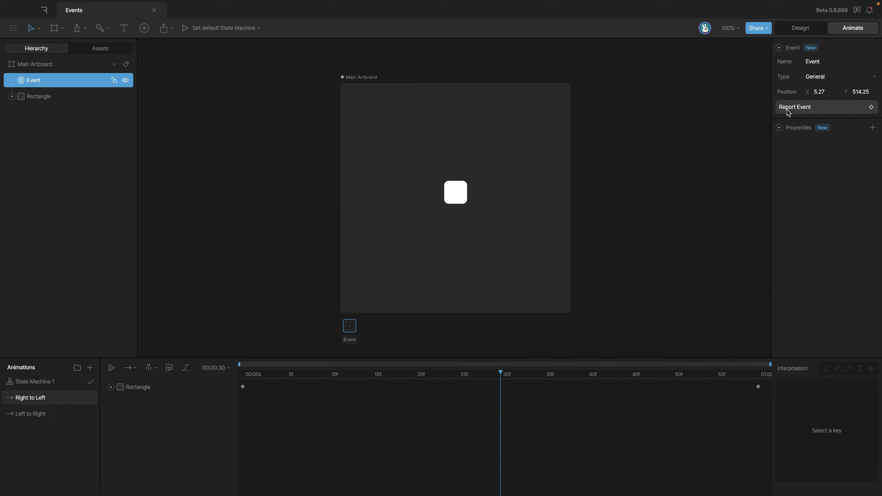
{"action": "left_click", "coordinate": [871, 107]}
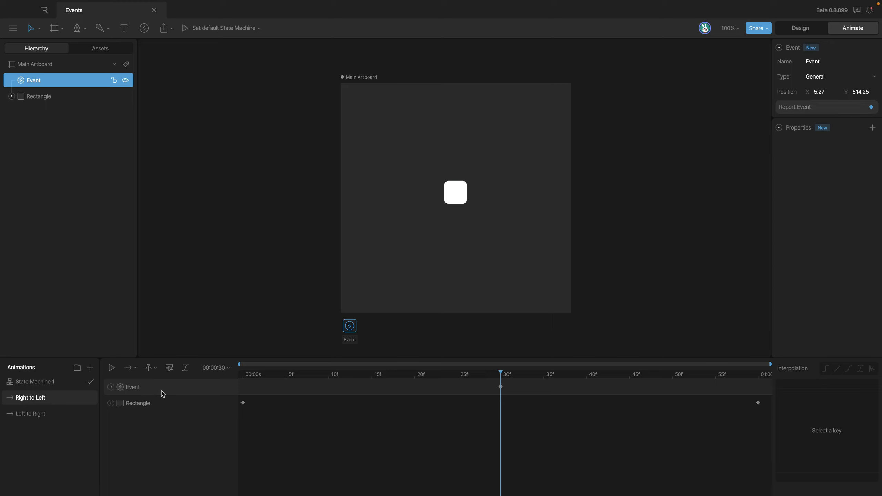
{"action": "key", "text": "space"}
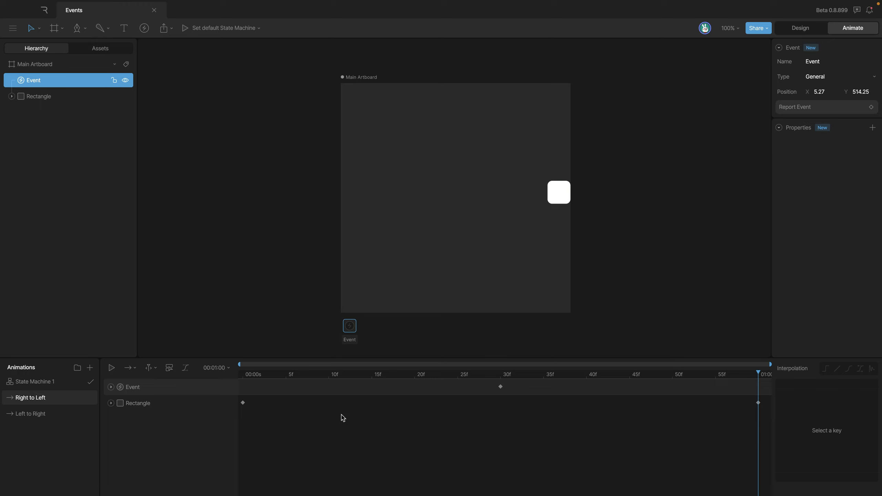
Preview the keyed event in the Right to Left animation and in State Machine 1, and reopen the Right to Left timeline
{"action": "key", "text": "space"}
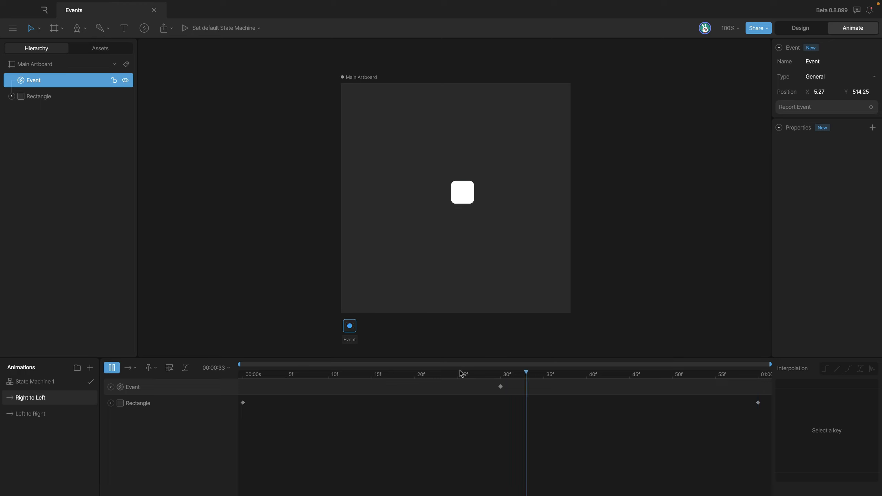
{"action": "key", "text": "space"}
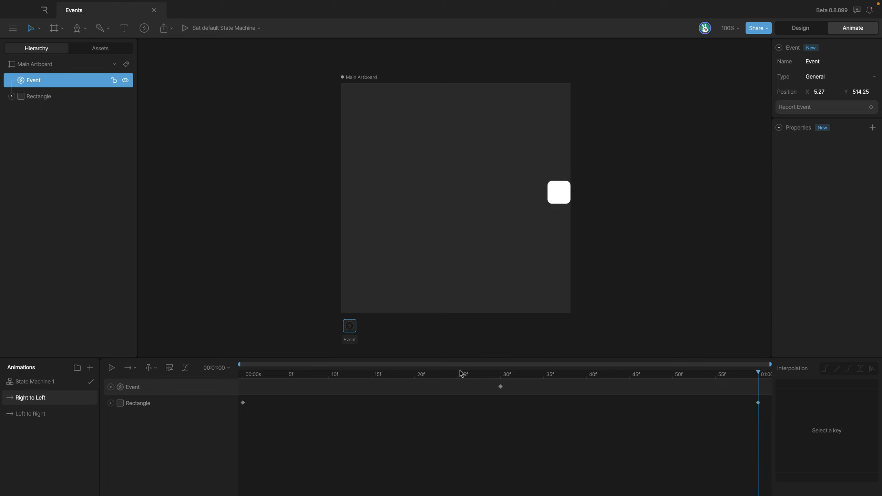
{"action": "left_click", "coordinate": [41, 384]}
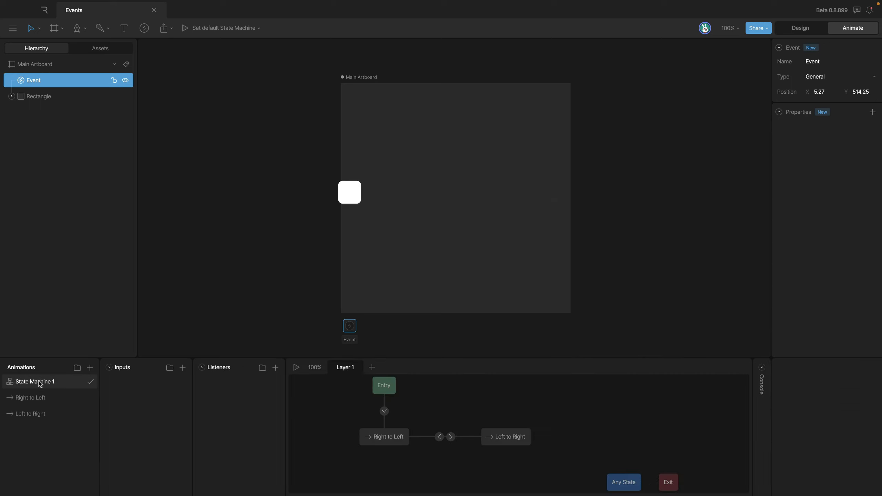
{"action": "key", "text": "space"}
{"action": "double_click", "coordinate": [388, 438]}
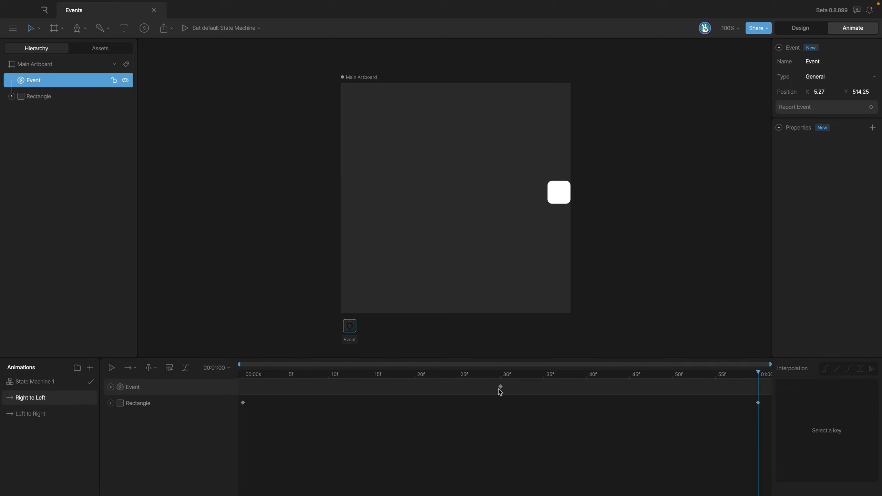
Add the existing Event to the Right to Left to Left to Right transition in State Machine 1
{"action": "left_click", "coordinate": [32, 382]}
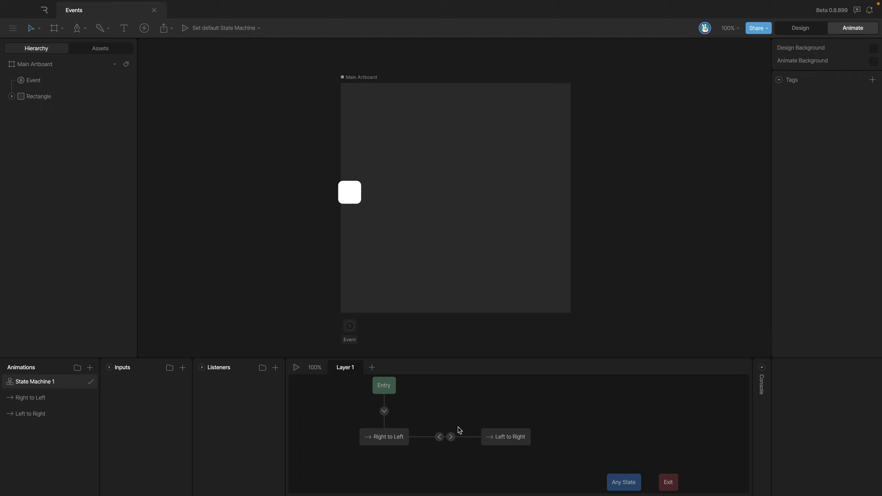
{"action": "left_click", "coordinate": [450, 437]}
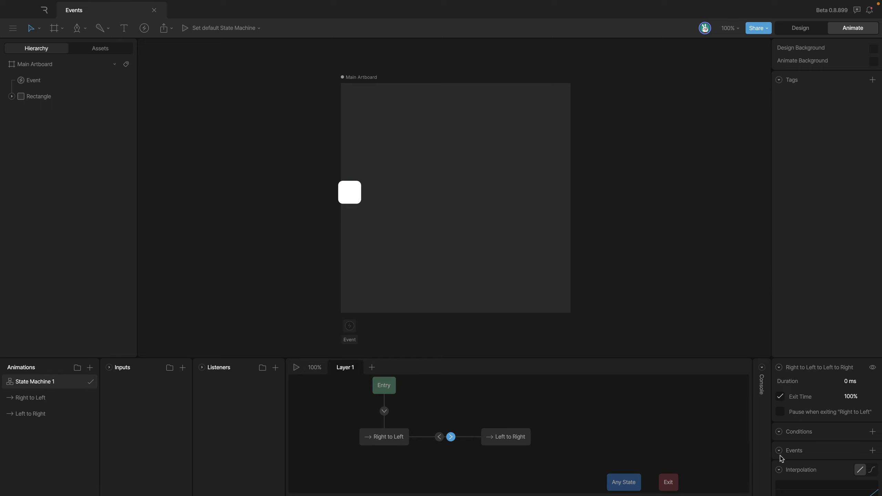
{"action": "left_click", "coordinate": [872, 451]}
{"action": "left_click", "coordinate": [816, 465]}
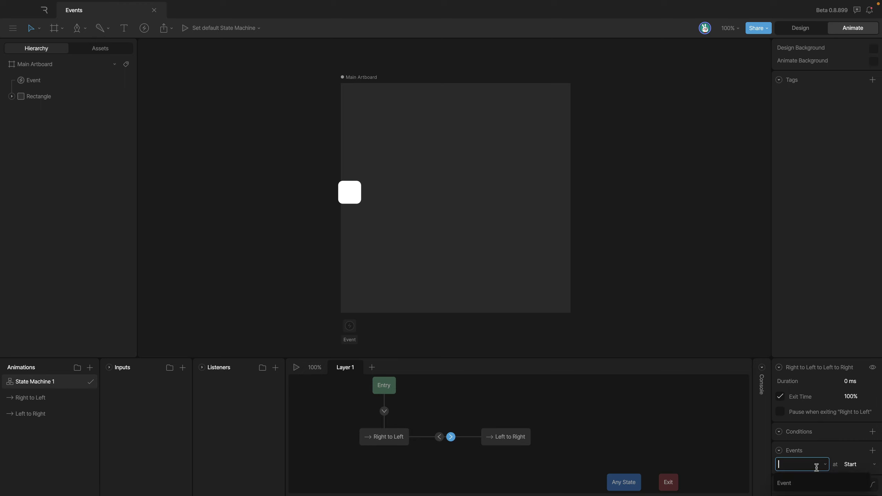
{"action": "left_click", "coordinate": [797, 485]}
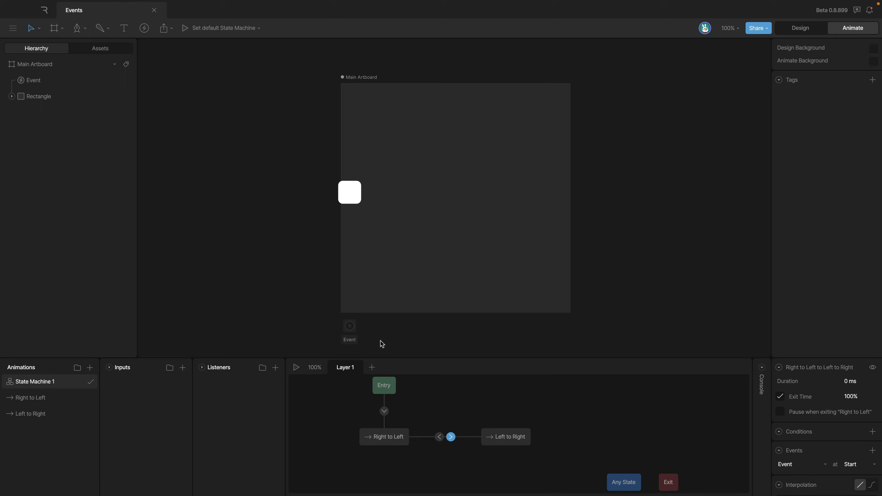
Check the transition event's timing options, keeping Start, and play the state machine to test it
{"action": "left_click", "coordinate": [851, 468]}
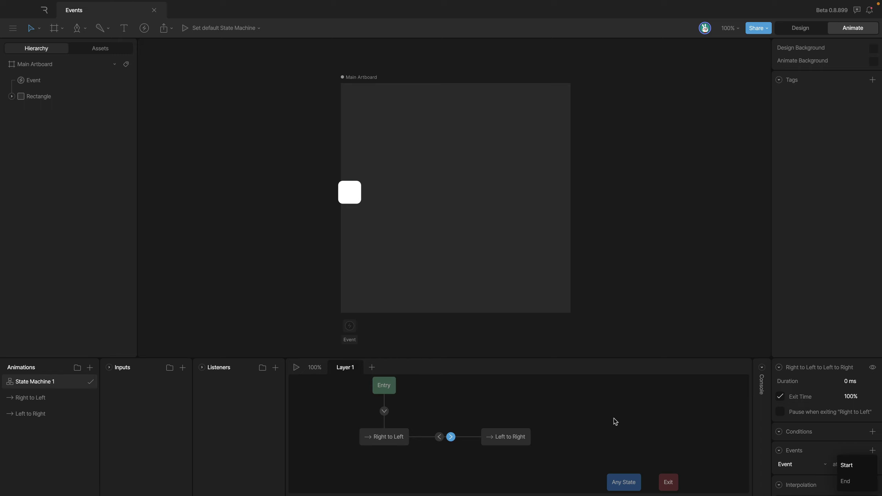
{"action": "left_click", "coordinate": [595, 417]}
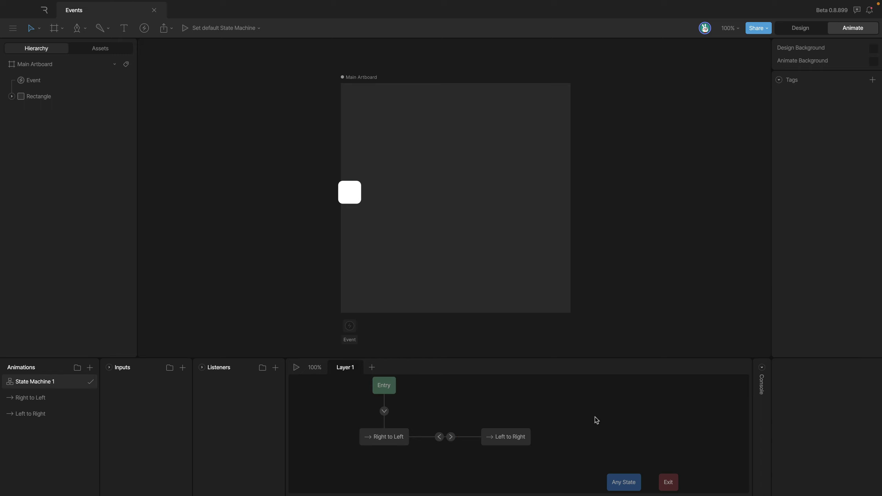
{"action": "left_click", "coordinate": [295, 369]}
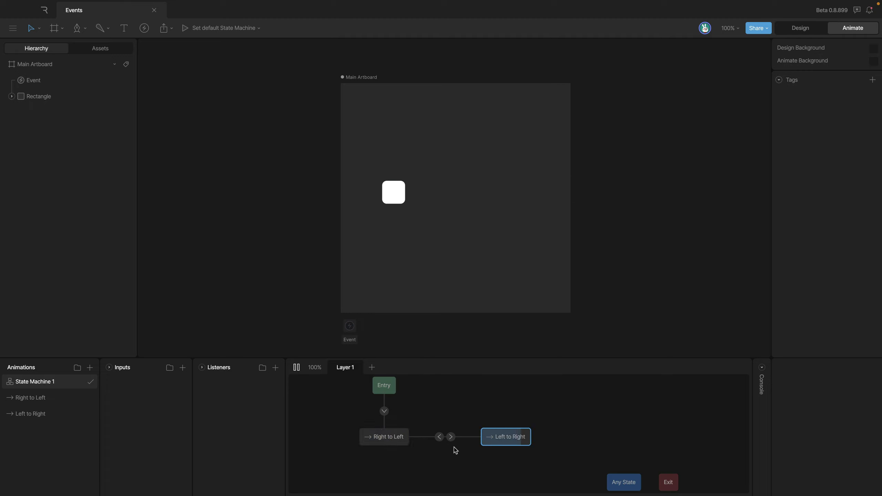